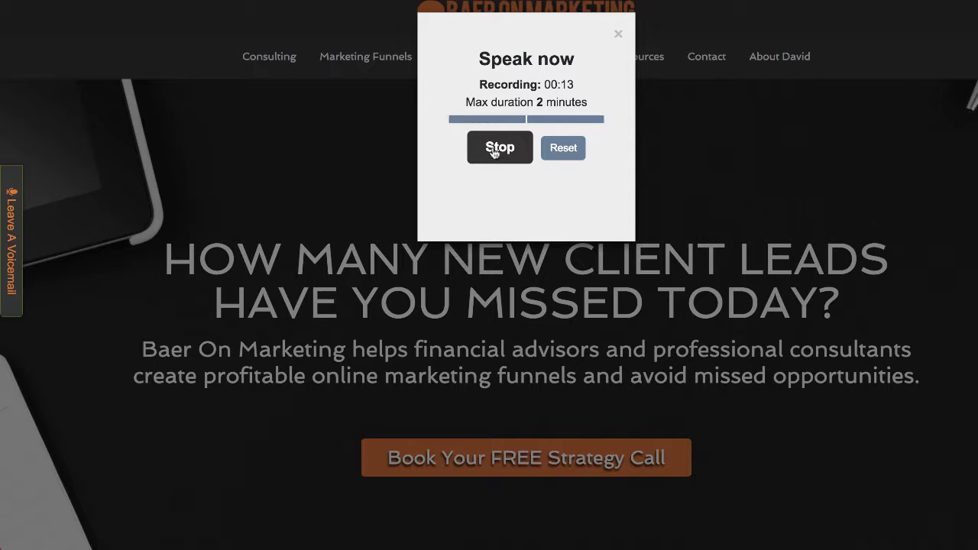
- Stop the voice message recording in the website's voicemail popup
left_click(498, 152)
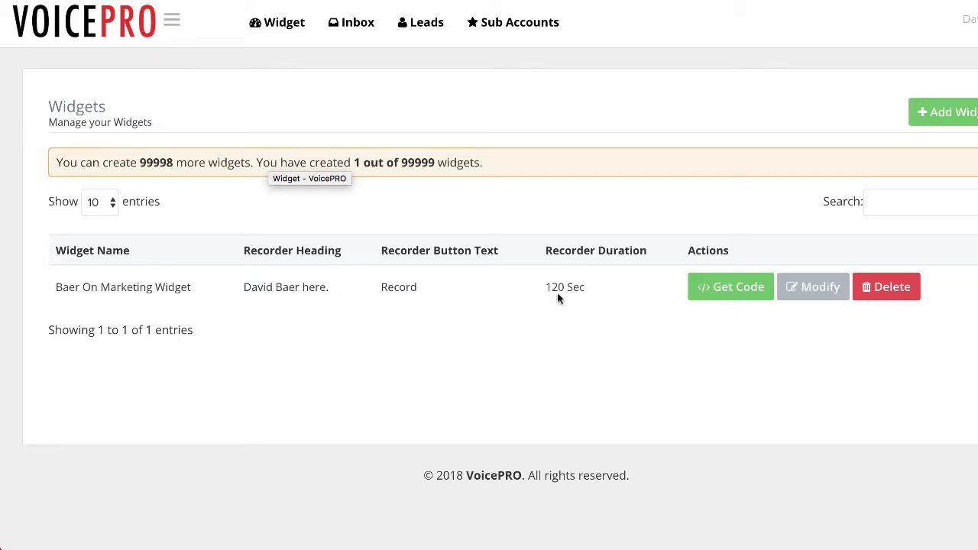
- Open the Baer On Marketing Widget's settings and look through its popup, page and basic options
left_click(811, 288)
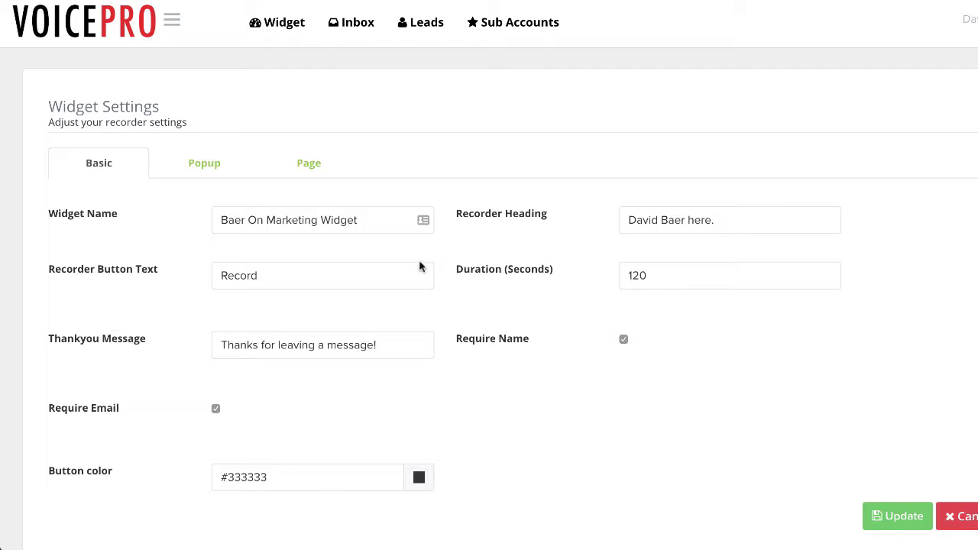
left_click(208, 161)
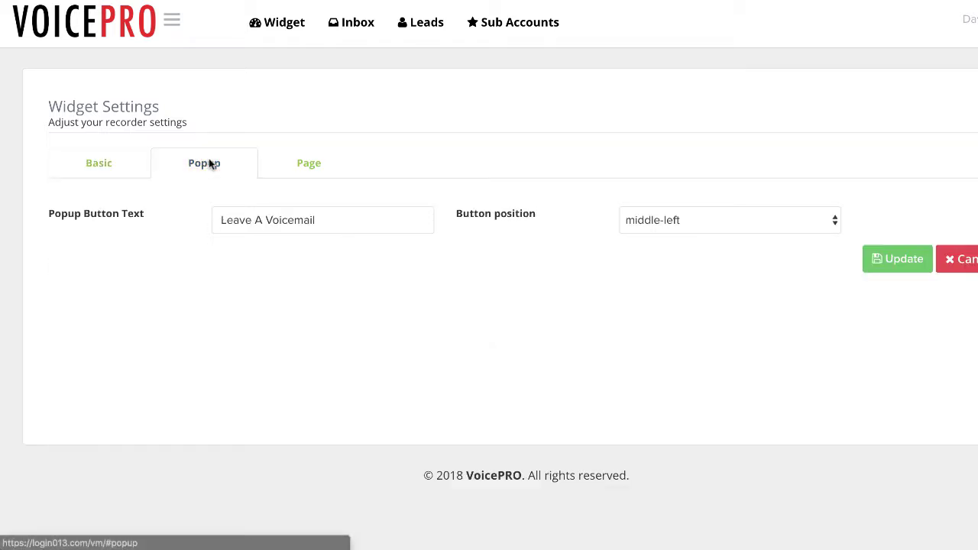
left_click(309, 163)
left_click(99, 165)
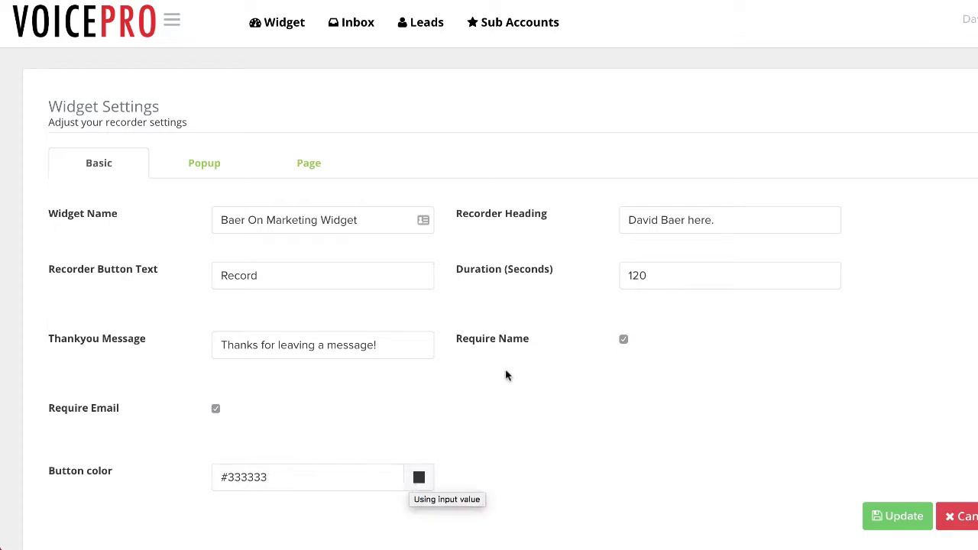
- Examine the widget's popup settings, including the button text and the available button positions
left_click(192, 170)
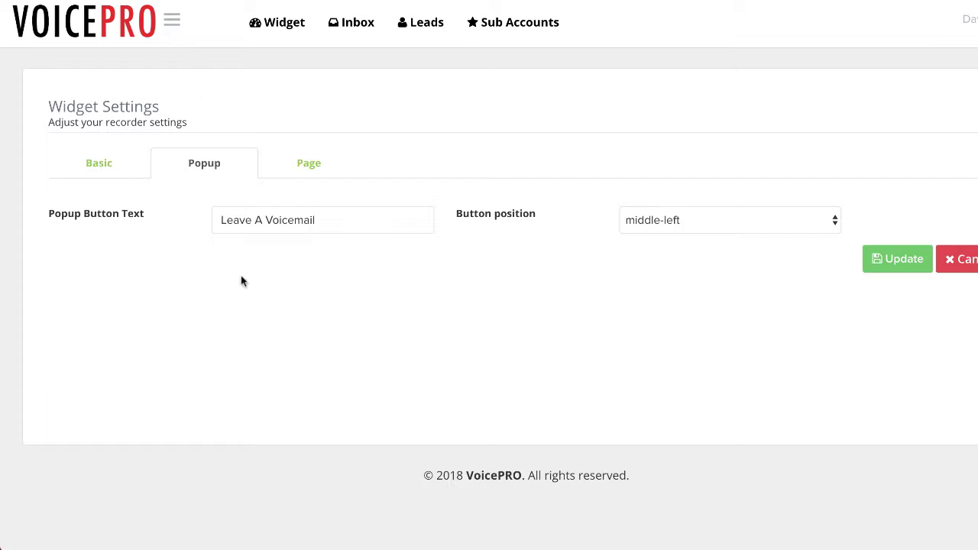
left_click_drag(220, 221, 327, 220)
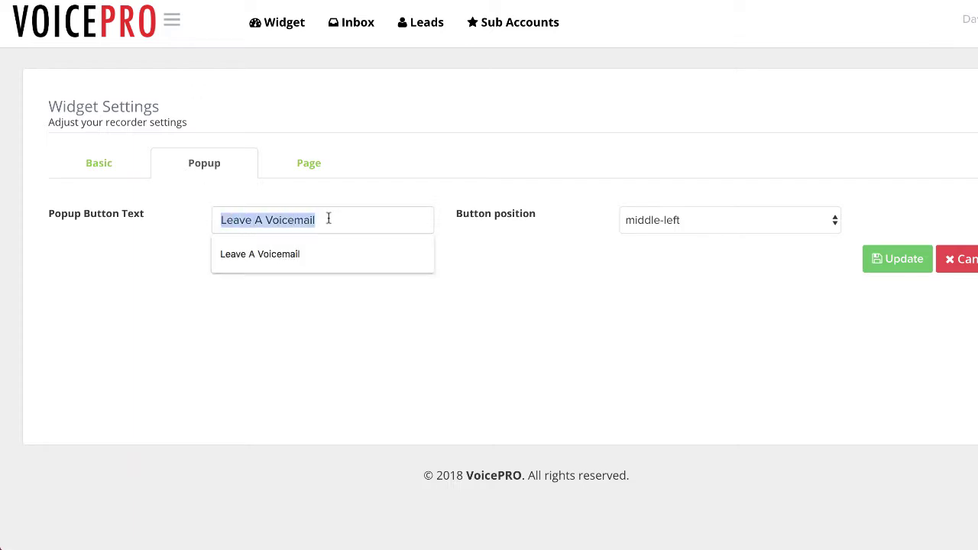
left_click(334, 195)
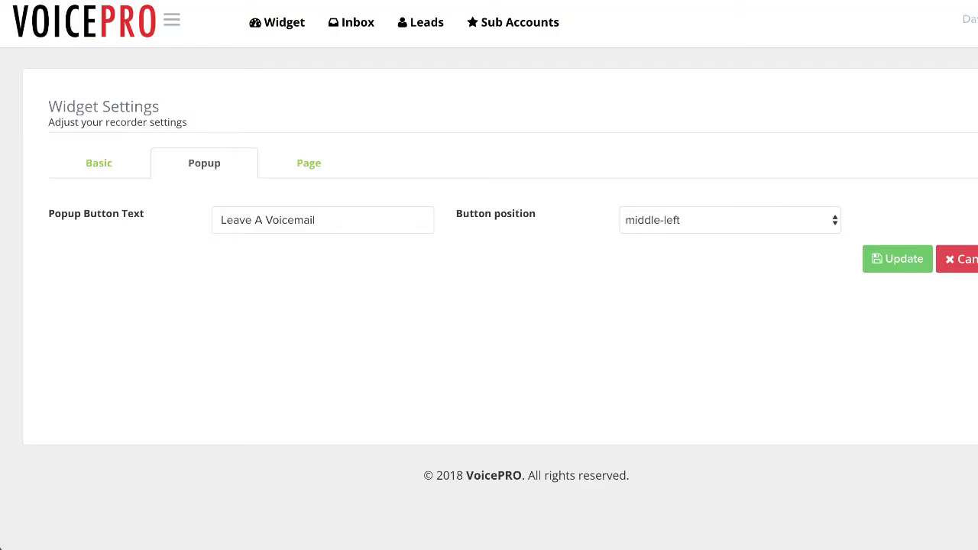
left_click(668, 220)
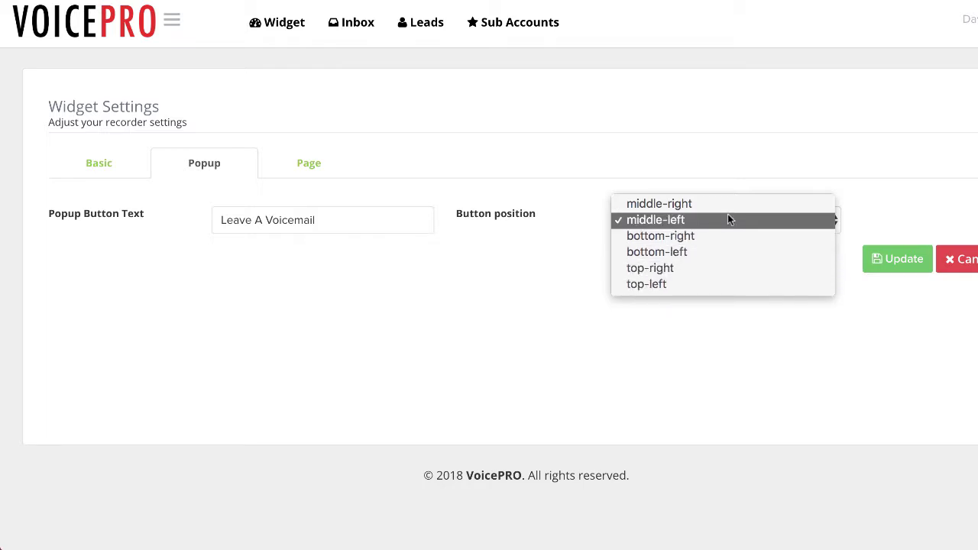
left_click(527, 258)
- Review the widget page's cover image and description, and leave the widget settings without saving
left_click(312, 166)
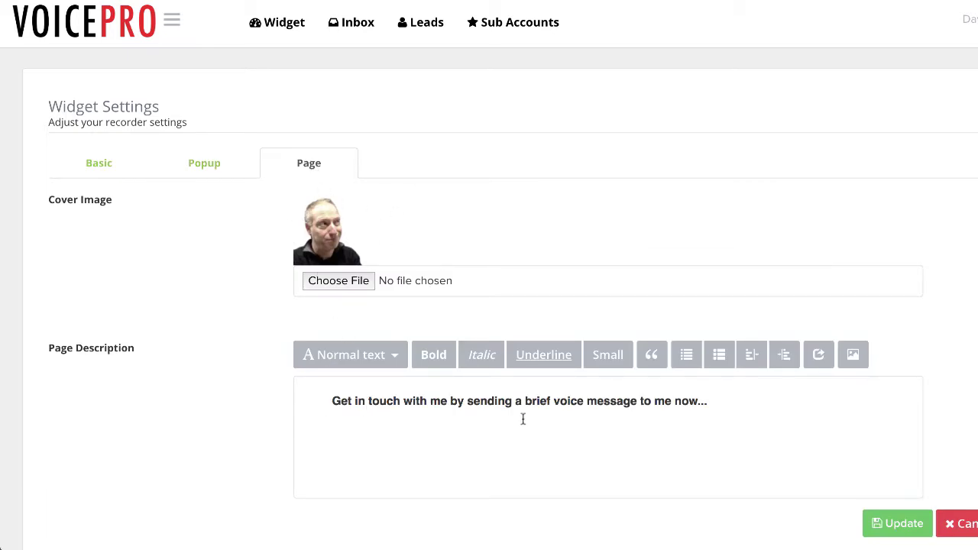
scroll(523, 418, "down", 2)
scroll(522, 419, "up", 2)
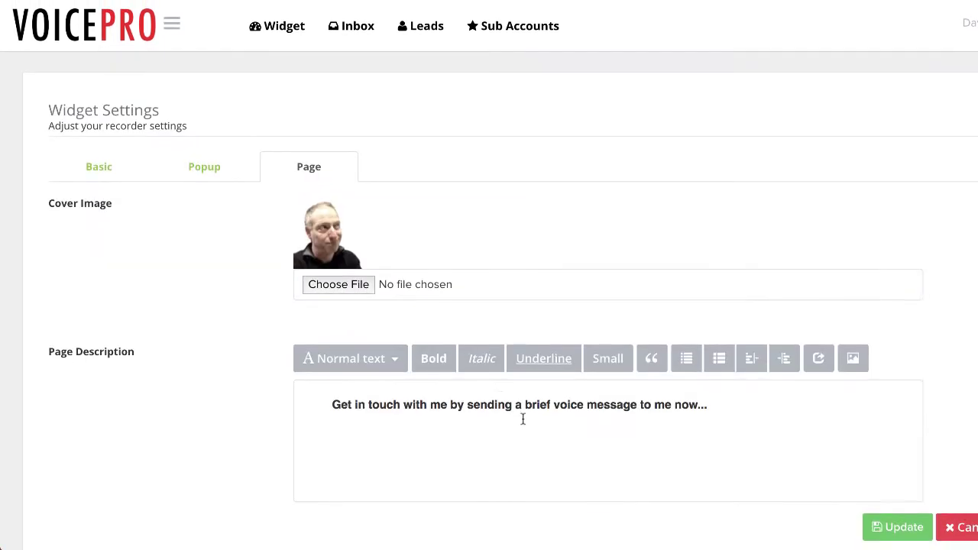
left_click(964, 522)
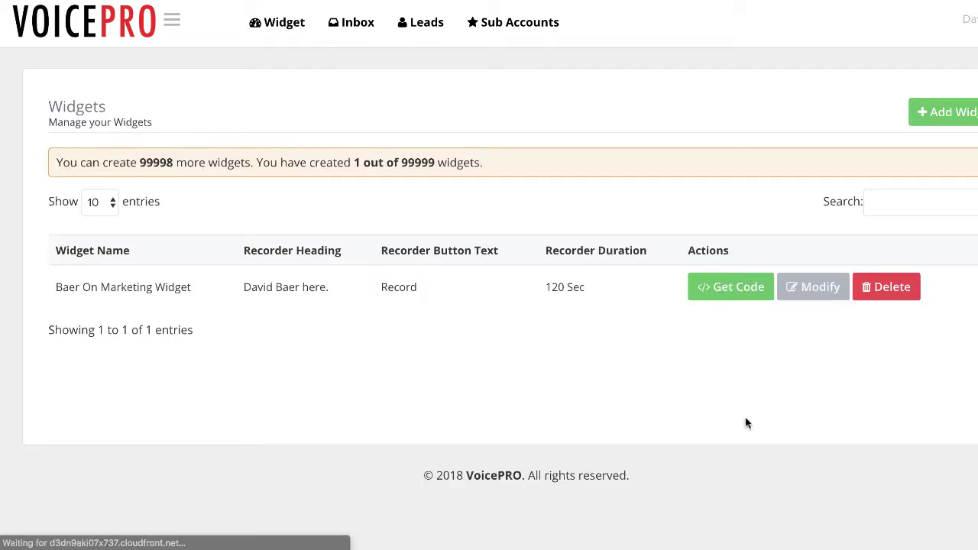
- Get the Baer On Marketing Widget's embed codes and copy the inline widget iframe code
left_click(742, 298)
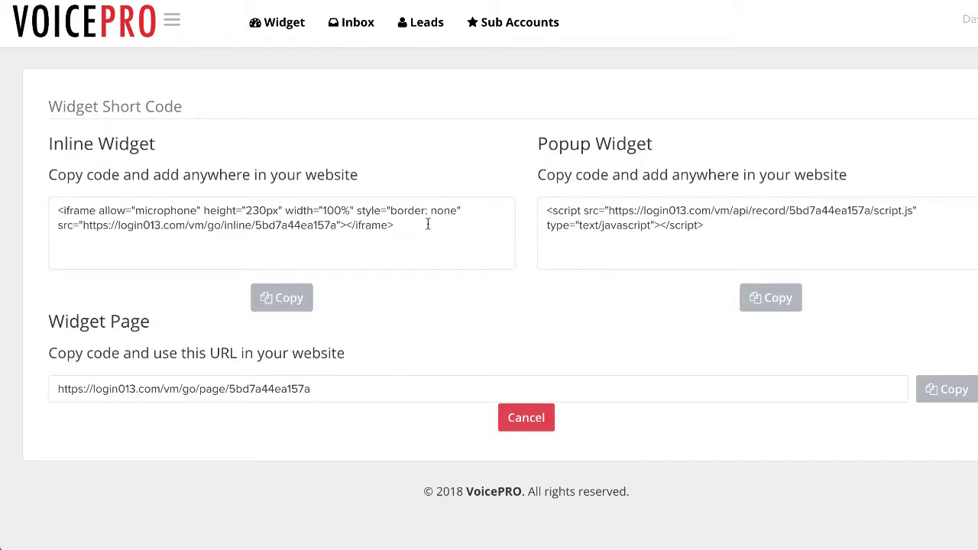
left_click_drag(420, 236, 111, 182)
key("ctrl+c")
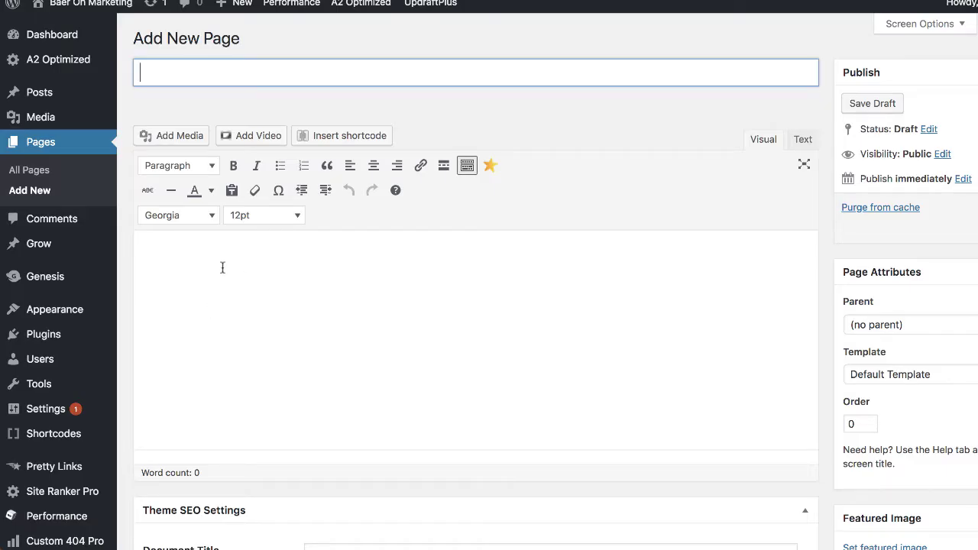
- Switch to the new WordPress page, title it "test page" and paste the inline widget iframe code as HTML content
type("test page")
left_click(276, 363)
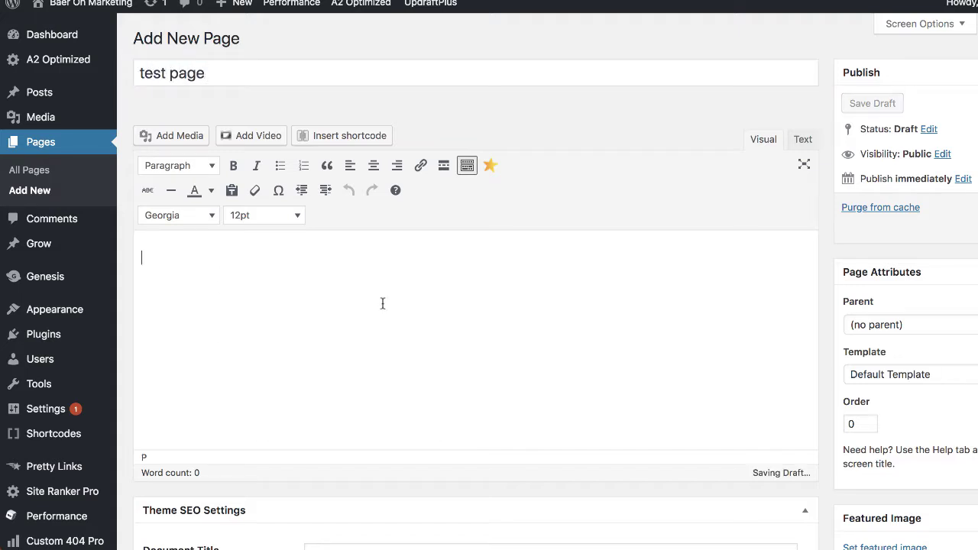
left_click(801, 143)
key("ctrl+v")
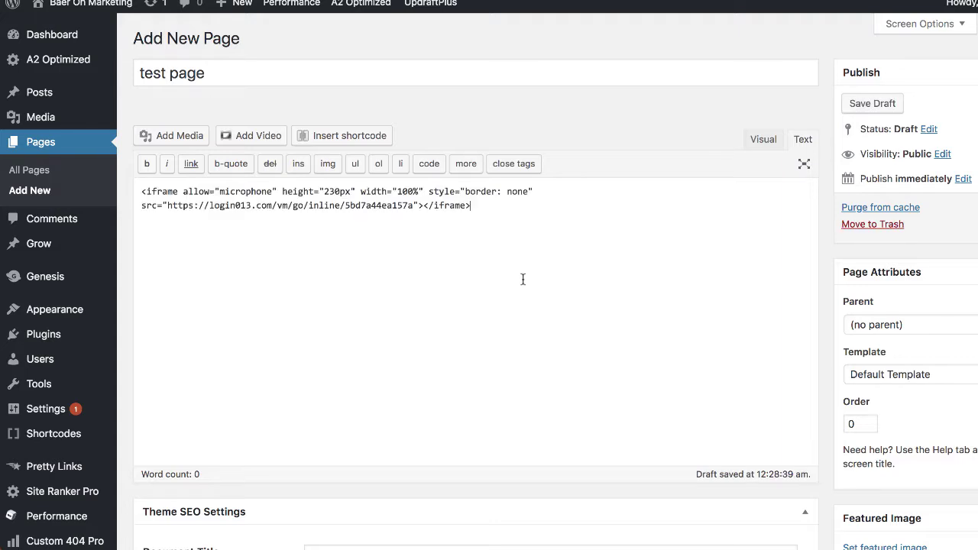
- Show the embedded recorder in the visual editor and preview the test page
left_click(763, 142)
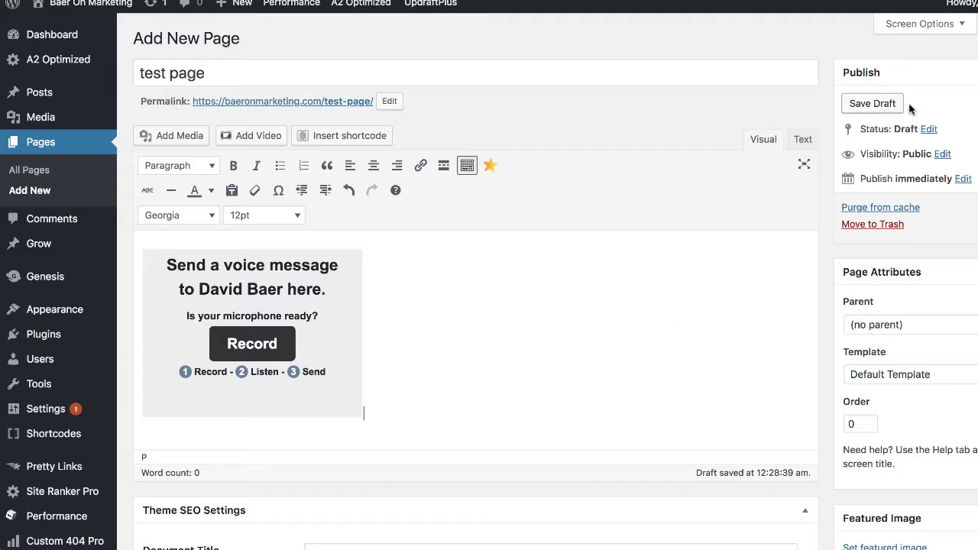
left_click(977, 103)
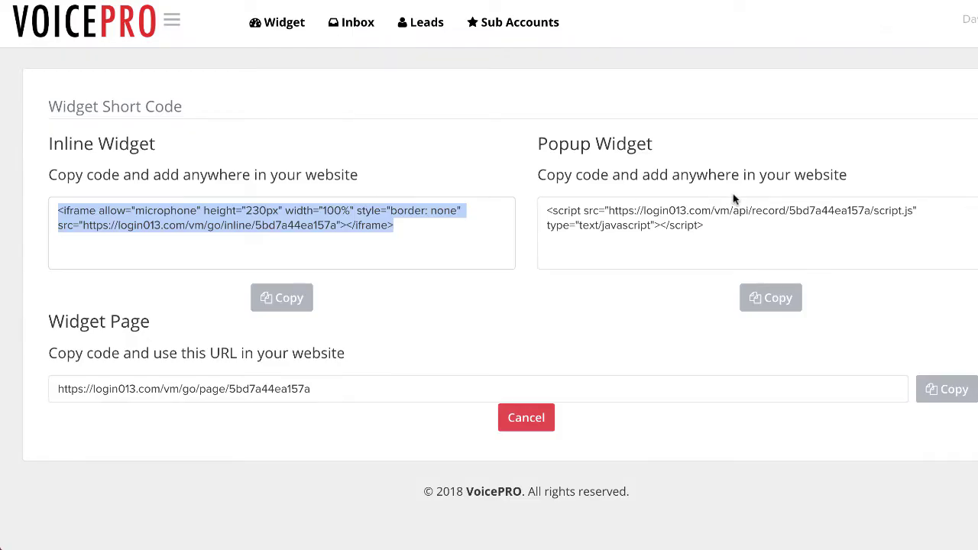
- Return to VoicePRO and select the popup widget script, and close the voicemail recorder popup on the website
left_click(714, 223)
left_click_drag(731, 231, 545, 192)
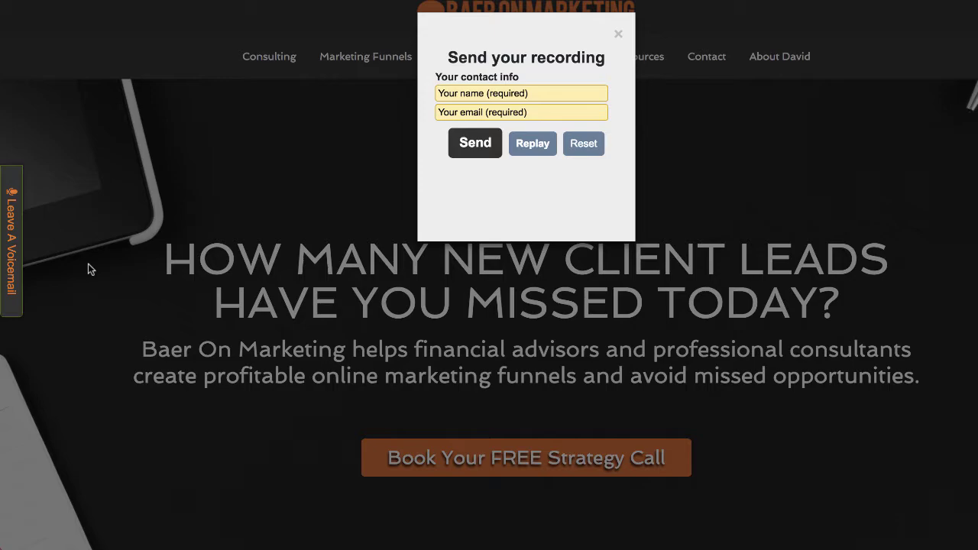
left_click(618, 32)
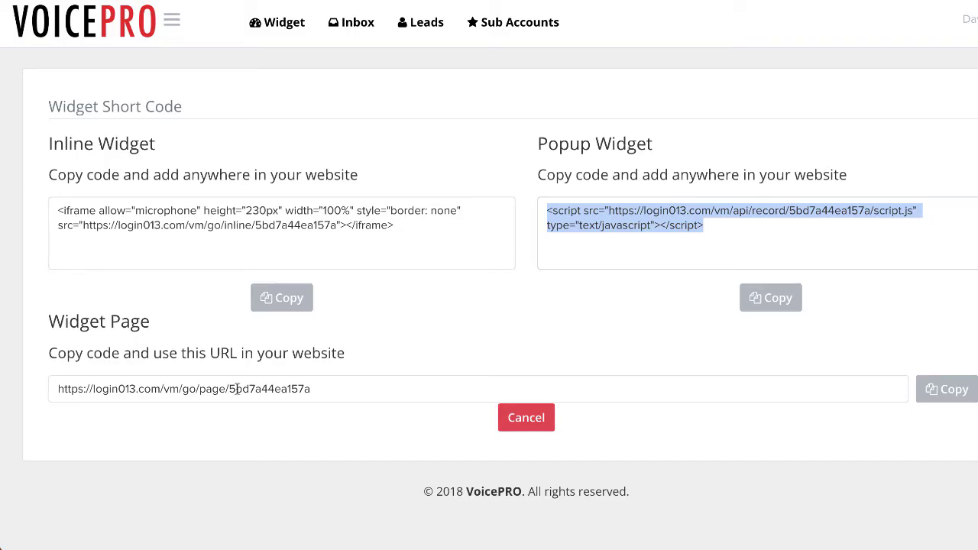
left_click(51, 393)
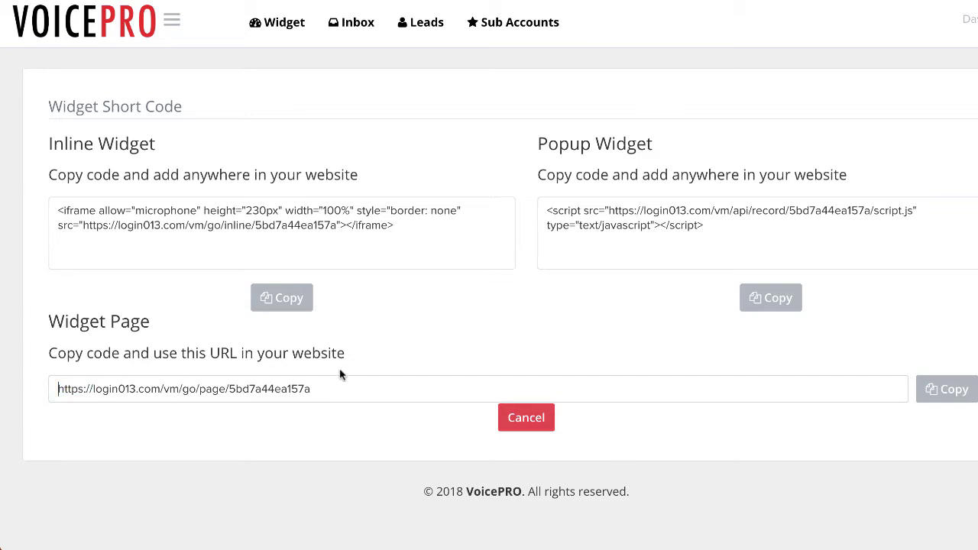
triple_click(430, 386)
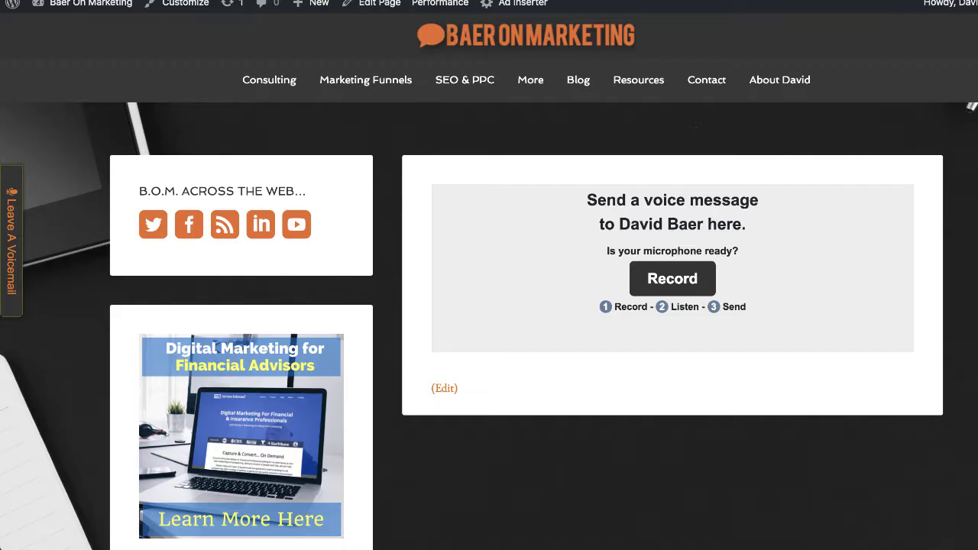
type("https://login013.com/vm/qpage/6bd7a44ea157a")
key("Return")
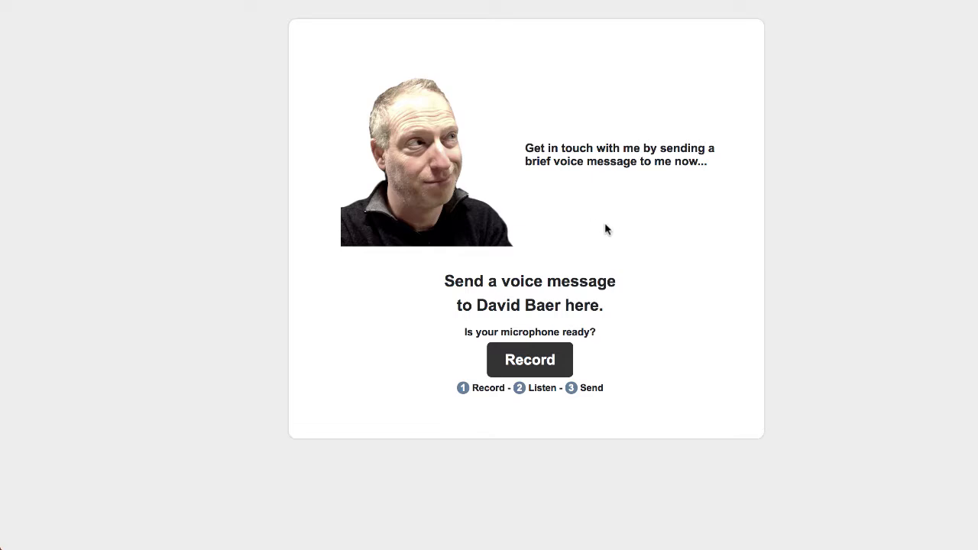
- Record a short test voice message on the standalone widget page and stop the recording
left_click(540, 372)
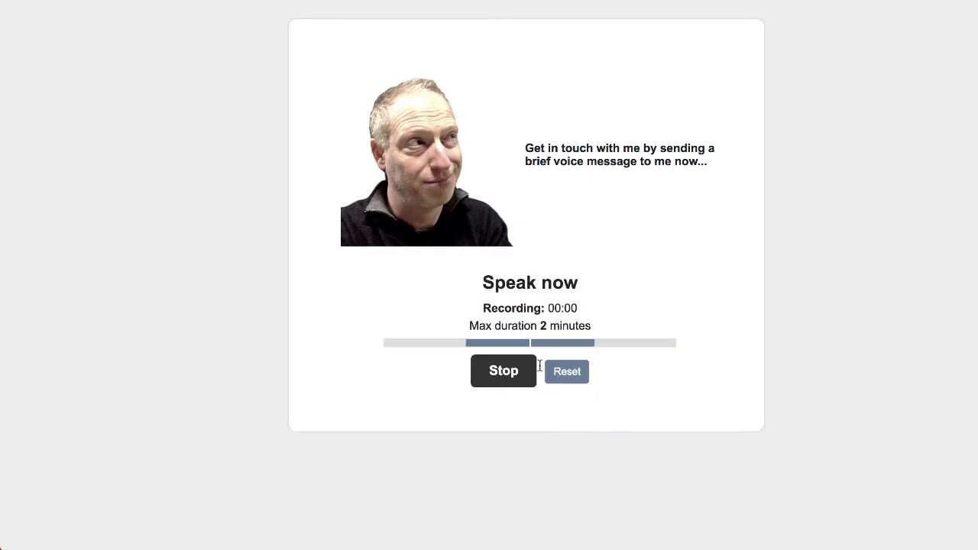
left_click(497, 378)
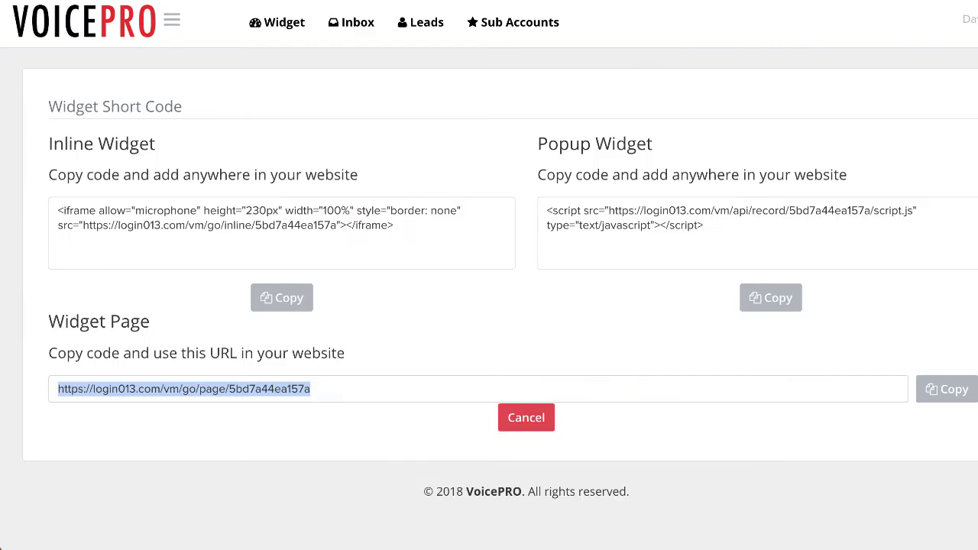
- Return to VoicePRO's widget list, view the form for adding a new widget, and leave it without saving
left_click(273, 26)
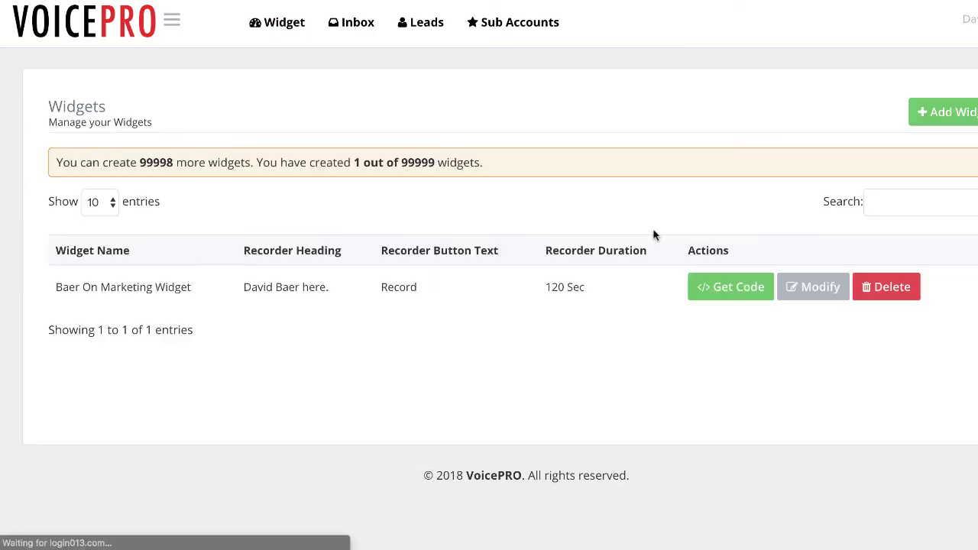
left_click(946, 114)
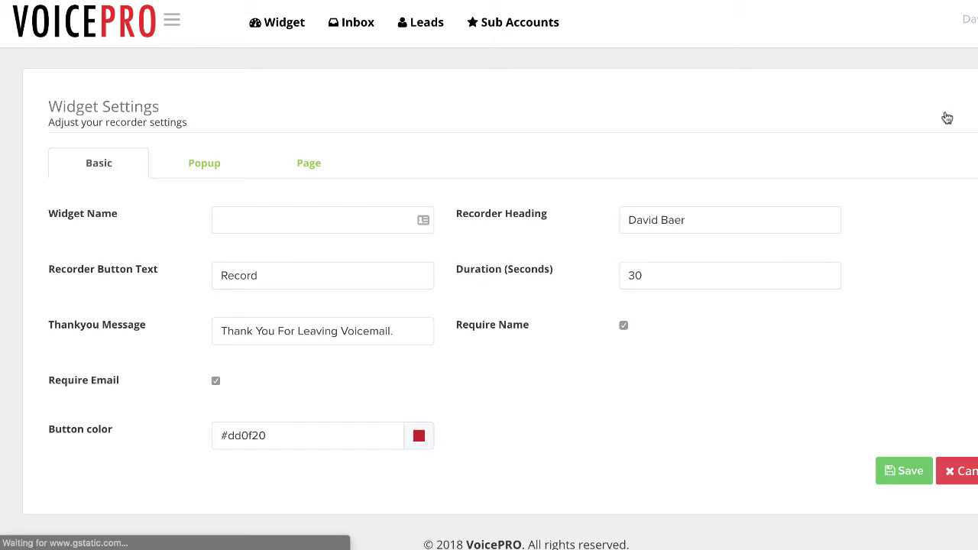
left_click(969, 469)
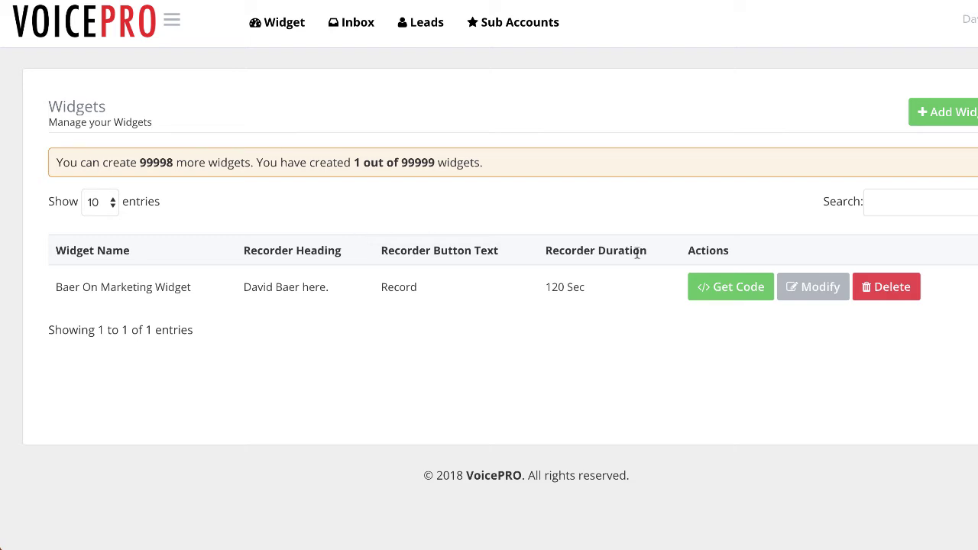
- Look through the received voicemail recordings in the inbox
left_click(344, 25)
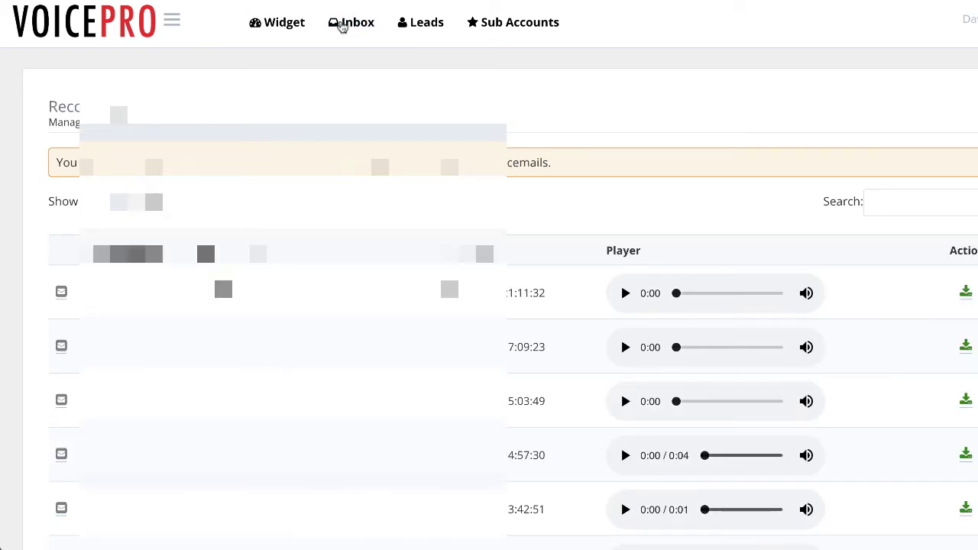
scroll(489, 306, "down", 3)
scroll(489, 306, "up", 2)
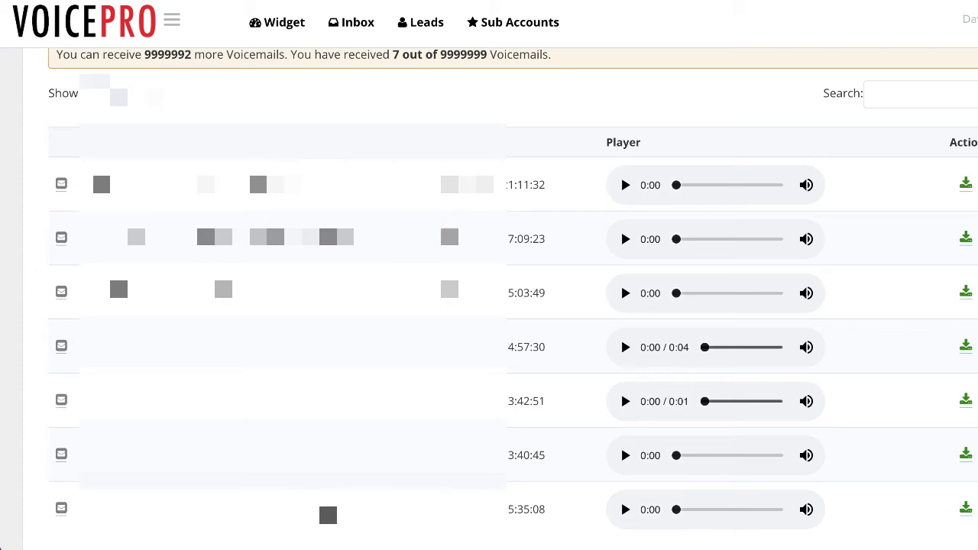
scroll(620, 444, "up", 2)
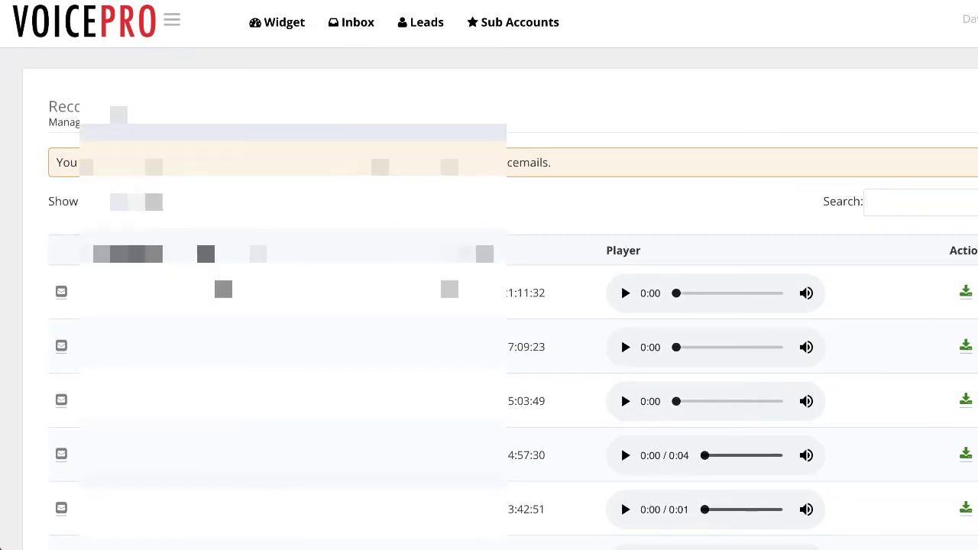
- View the collected leads and the email form for a lead, close the form unsent and return to the widget list
left_click(423, 22)
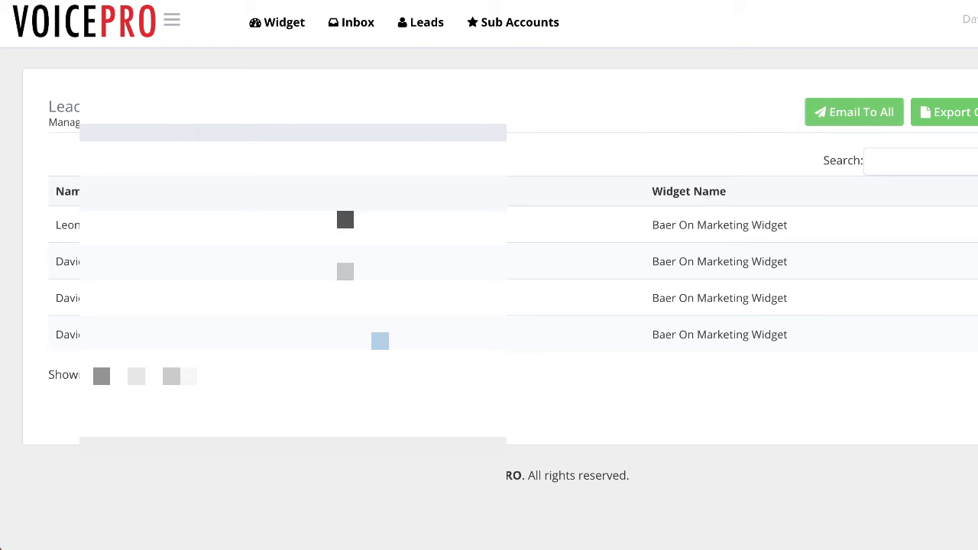
left_click(343, 225)
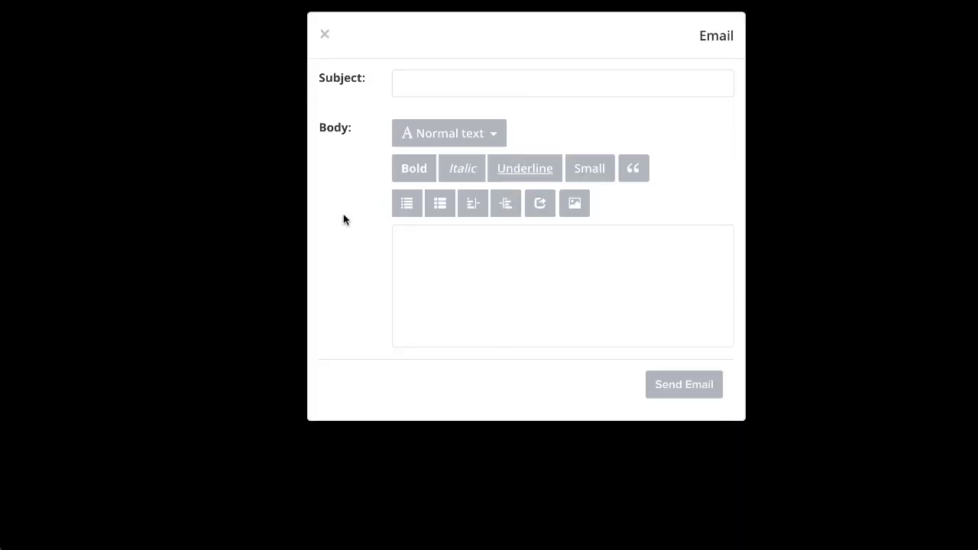
left_click(326, 36)
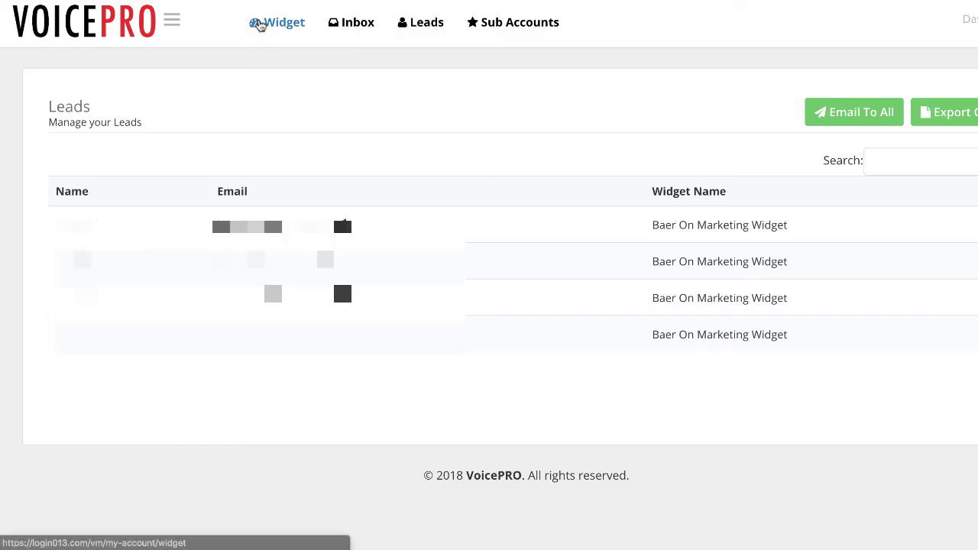
left_click(259, 25)
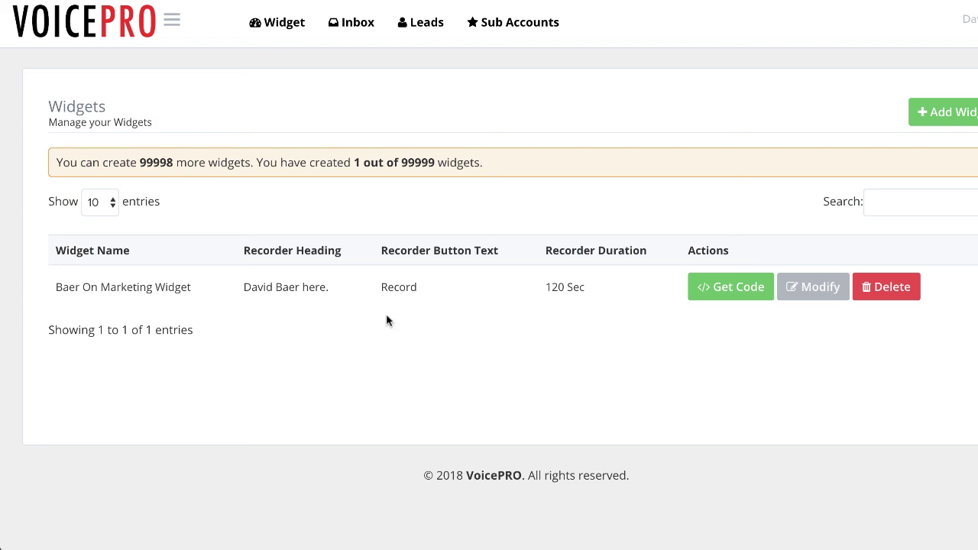